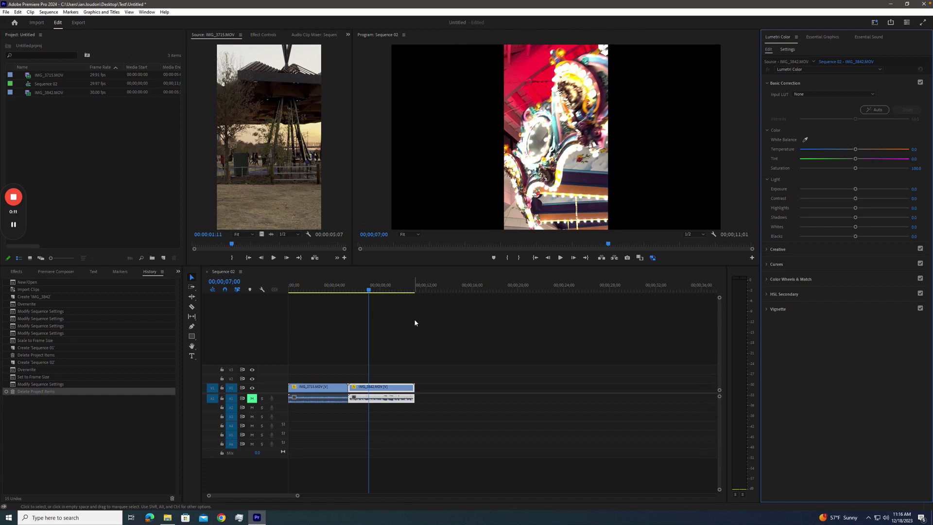
Scrub through the park and carousel HDR clips to preview the footage
click(43, 117)
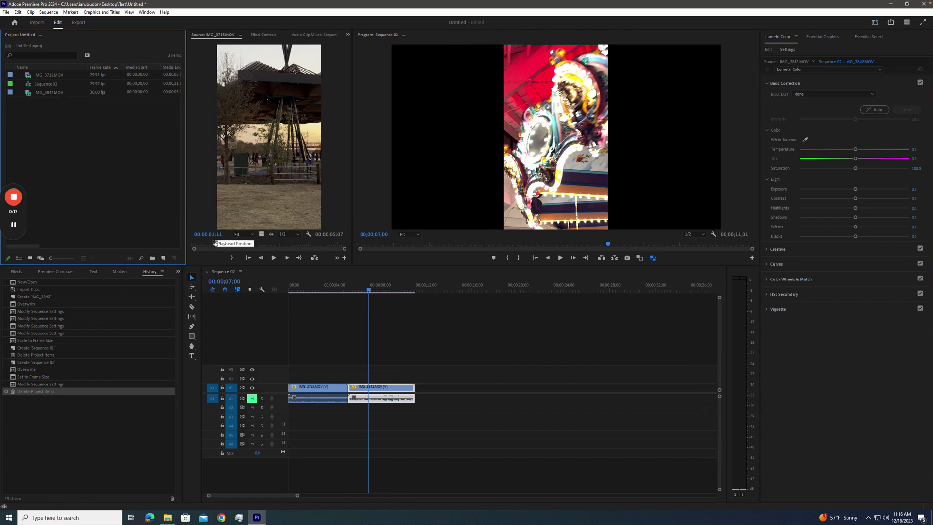
click(202, 244)
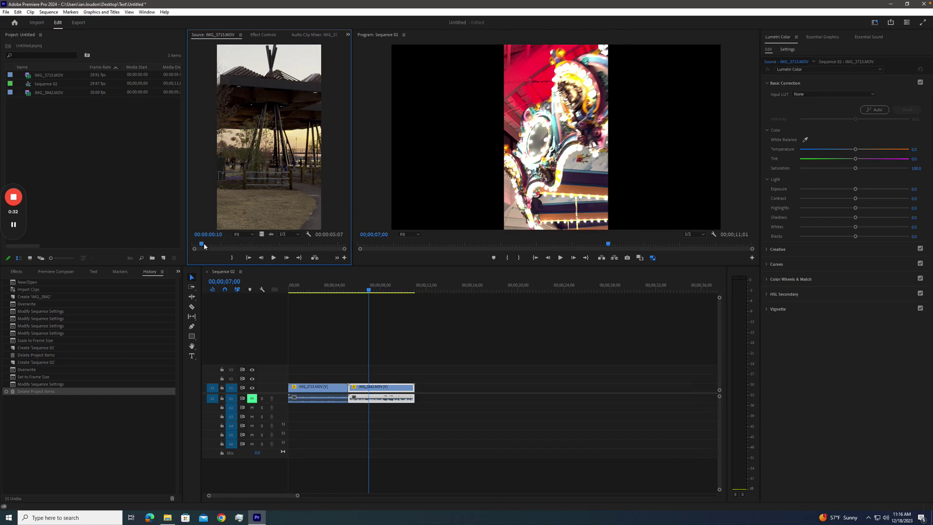
drag(204, 246, 276, 237)
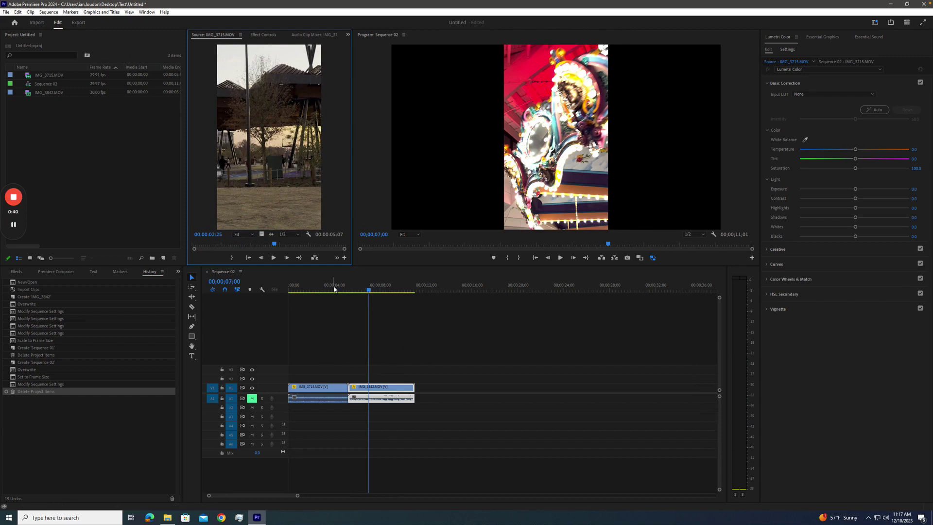
click(388, 287)
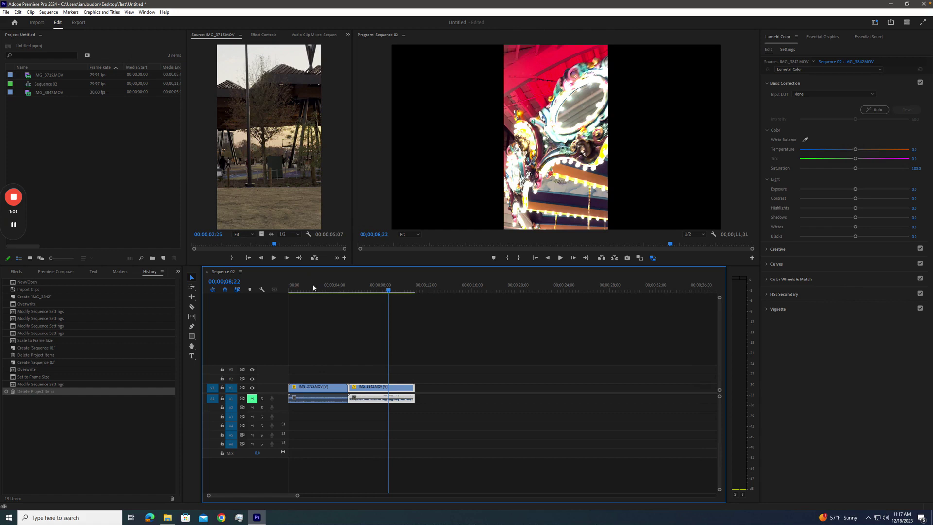
drag(314, 288, 340, 288)
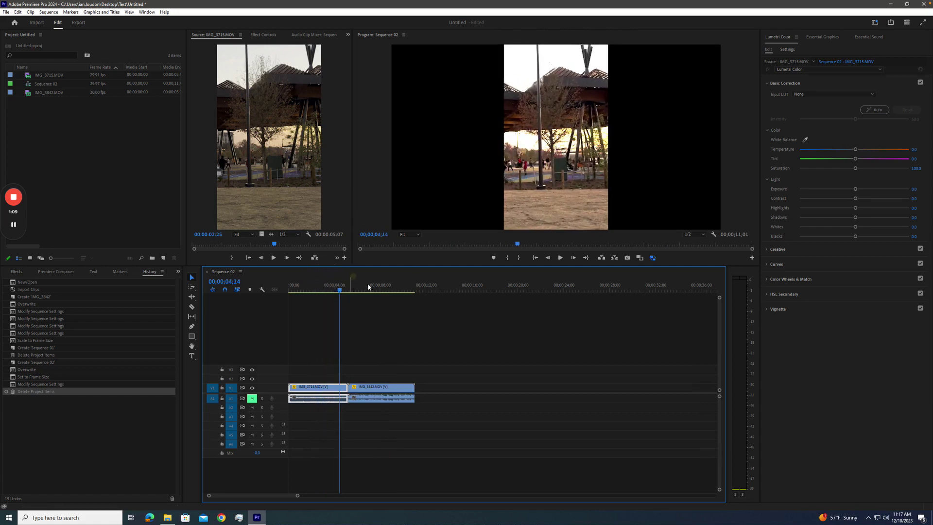
drag(371, 288, 393, 288)
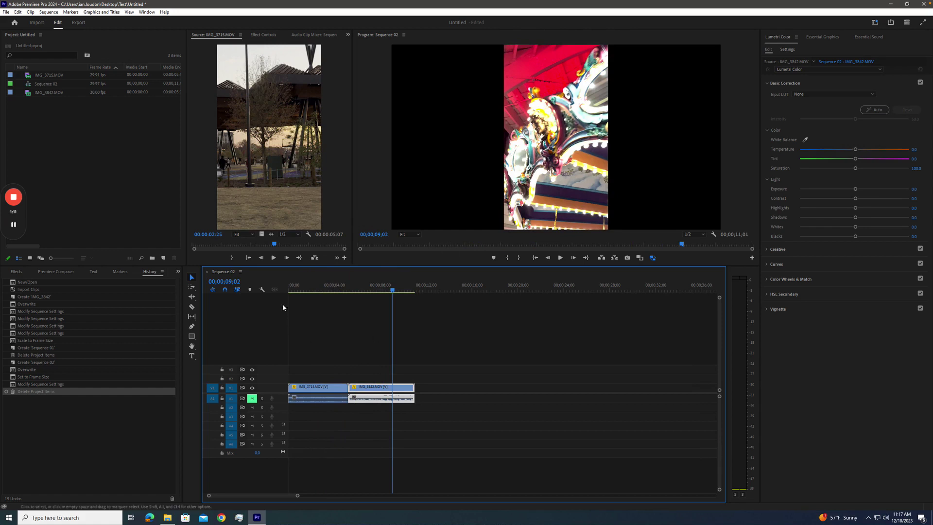
Keep Sequence 02 on Rec. 709, enable Auto Tone Map Media, and accept the warning
click(48, 12)
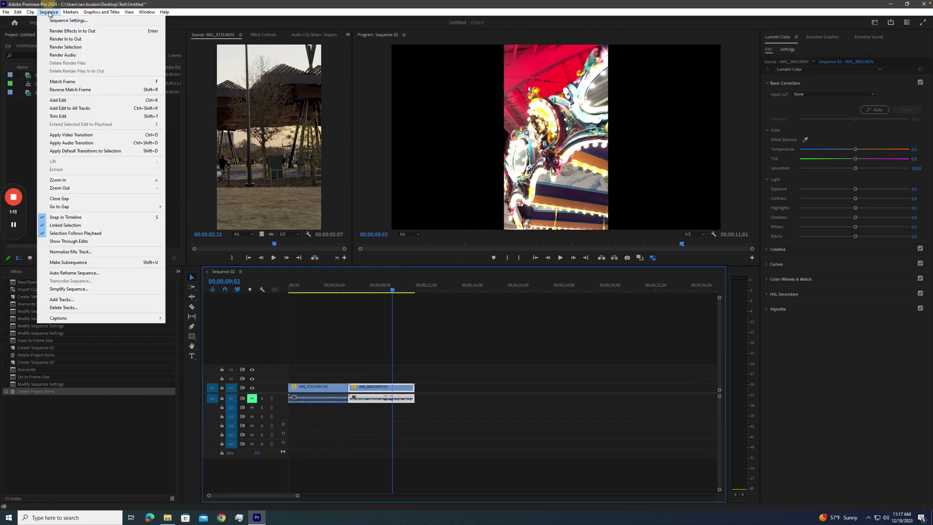
click(53, 21)
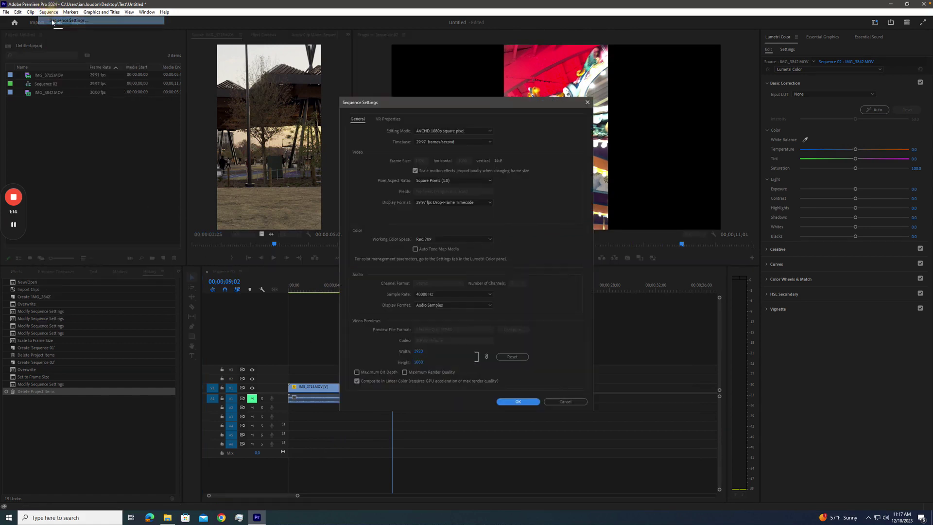
click(431, 239)
click(435, 246)
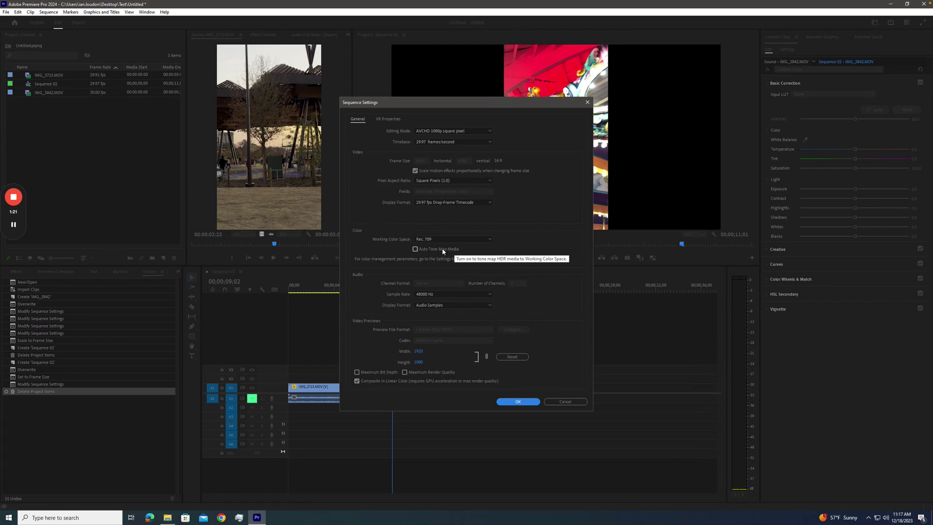
click(418, 250)
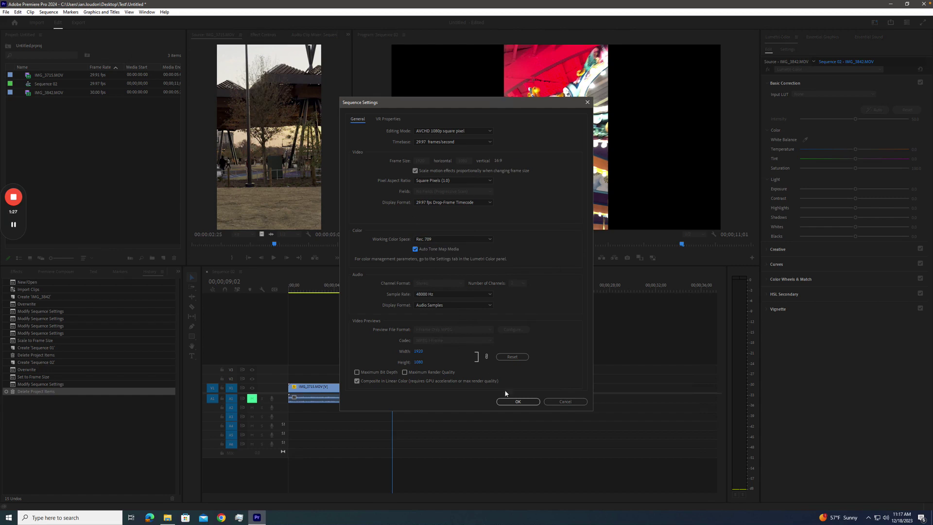
click(517, 401)
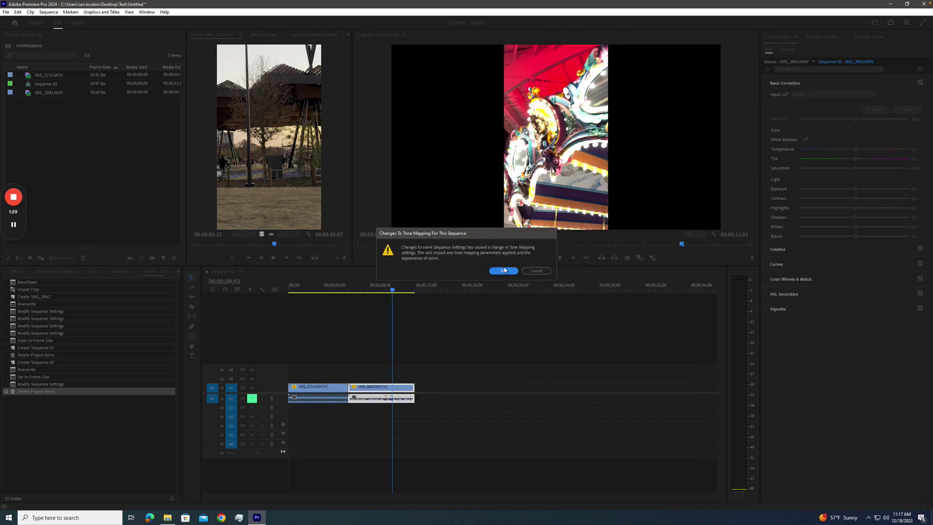
click(503, 270)
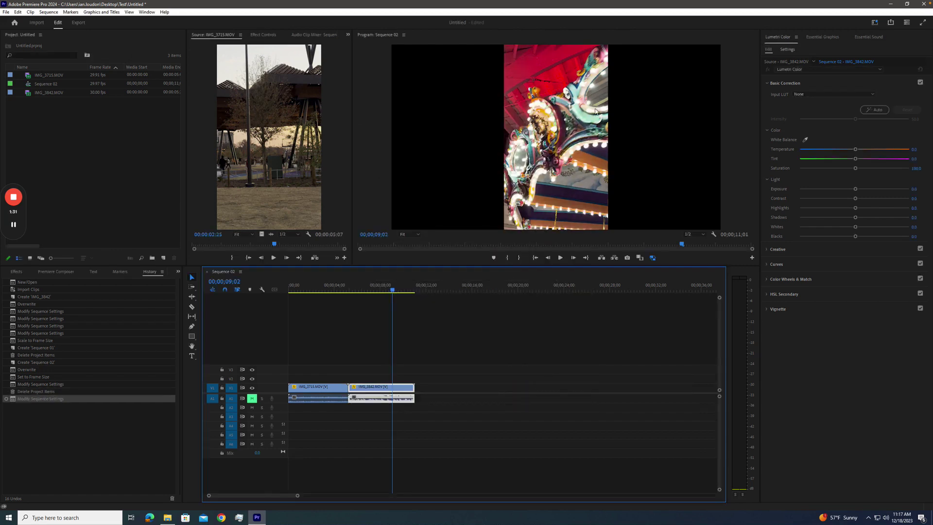
Apply Lumetri Auto correction to the IMG_3715 park clip and set Exposure to -0.5
drag(382, 289, 311, 290)
click(334, 289)
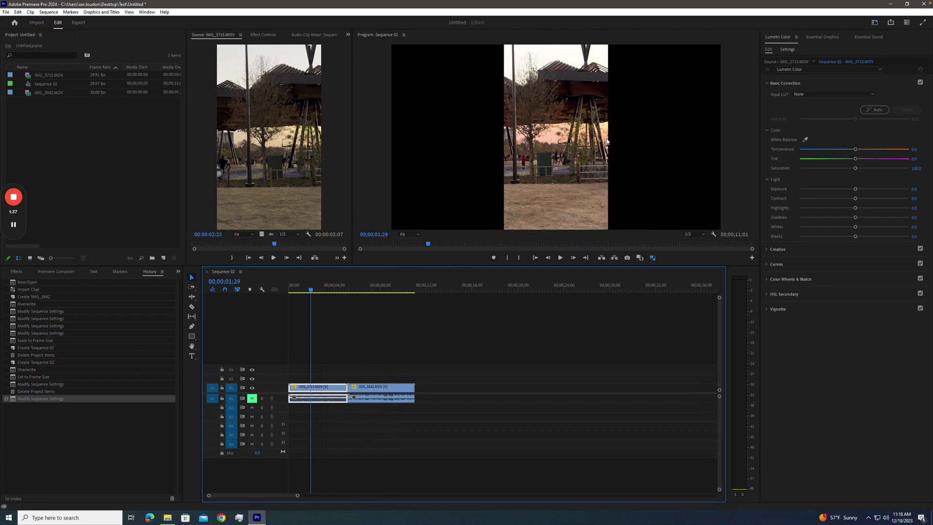
click(874, 109)
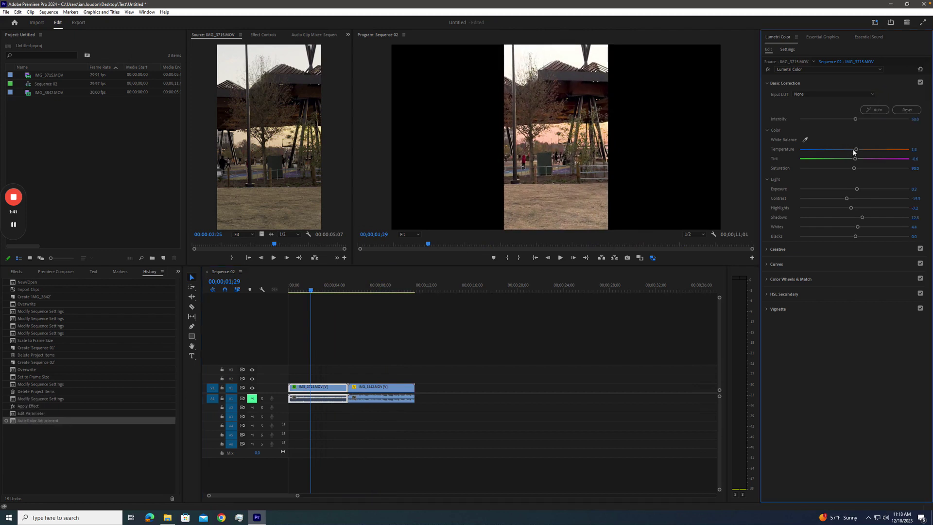
mouse_move(855, 188)
mouse_down()
mouse_move(838, 189)
mouse_move(851, 189)
mouse_up()
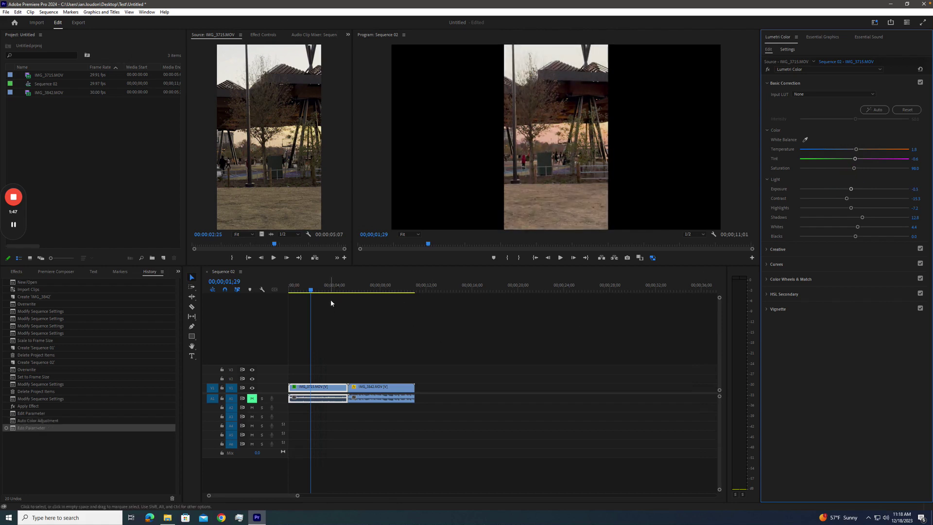
Scrub across the park and carousel clips to compare the corrected result
drag(331, 290, 375, 290)
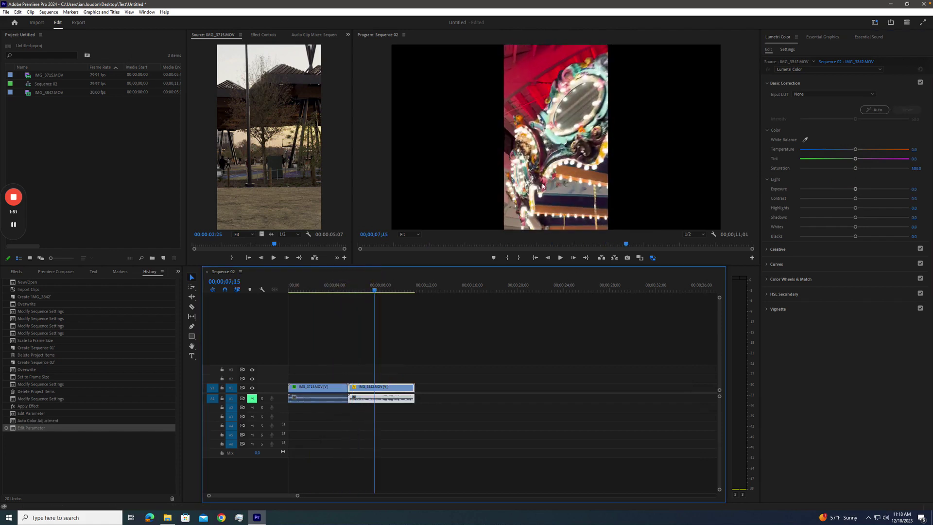
click(370, 287)
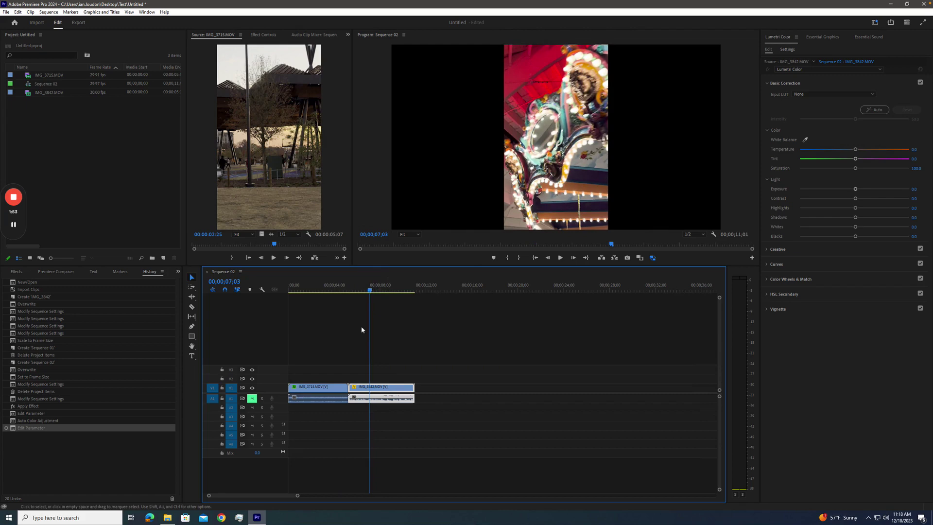
mouse_move(329, 290)
mouse_down()
mouse_move(367, 290)
mouse_move(327, 290)
mouse_up()
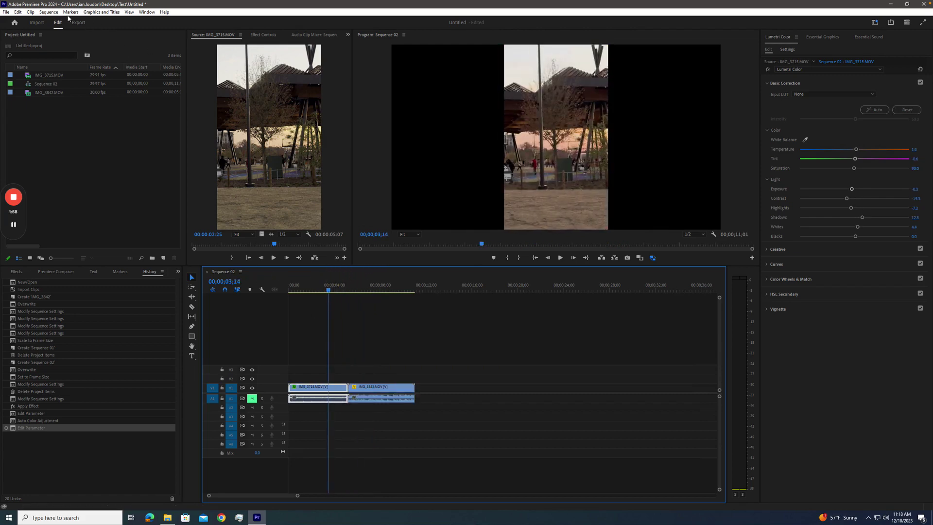
click(48, 12)
click(59, 19)
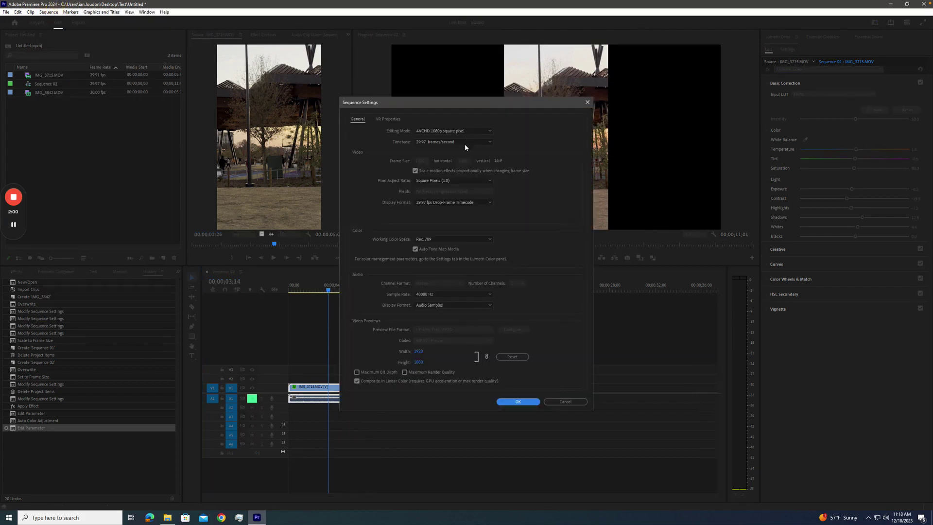
key(Return)
click(508, 267)
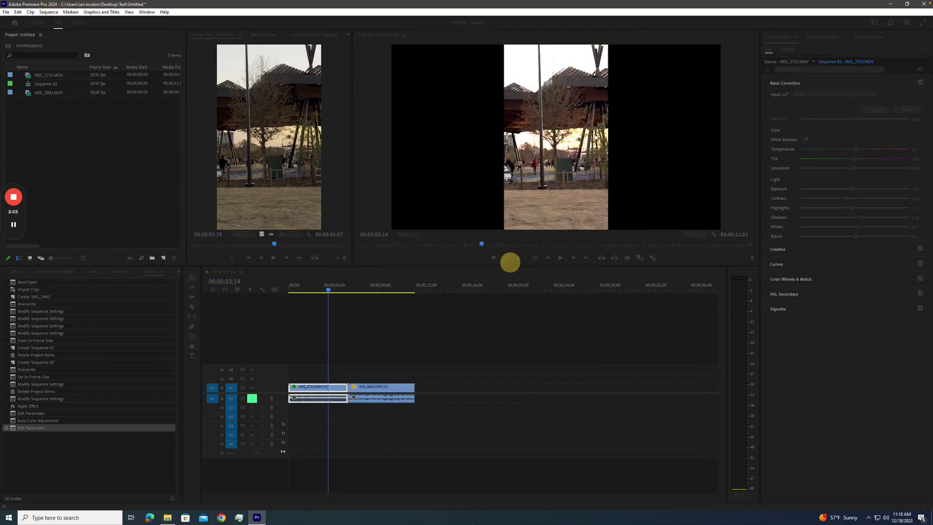
click(49, 12)
click(58, 19)
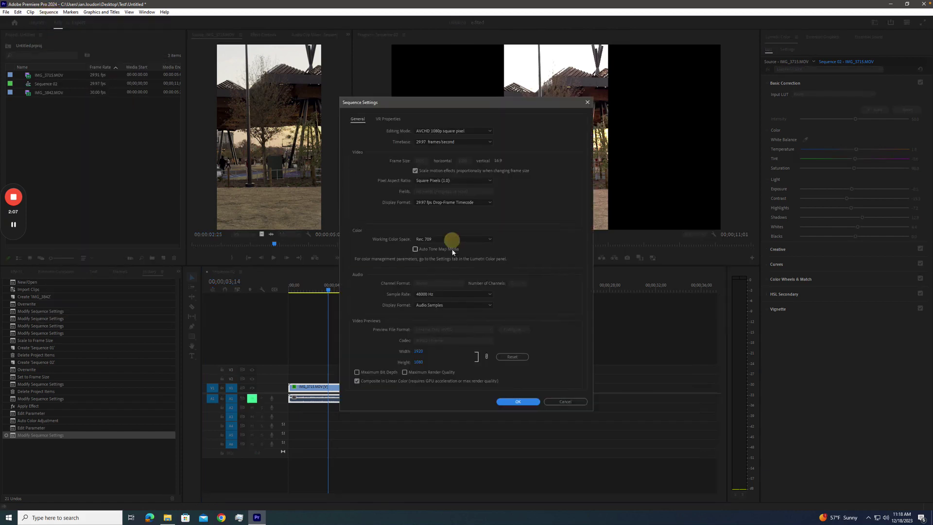
click(517, 401)
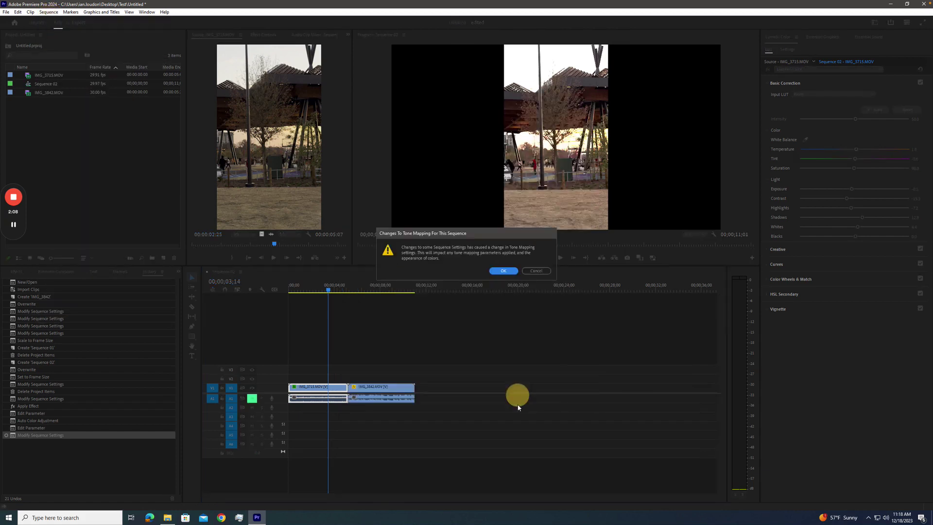
click(509, 274)
mouse_move(338, 287)
mouse_down()
mouse_move(379, 287)
mouse_move(339, 287)
mouse_up()
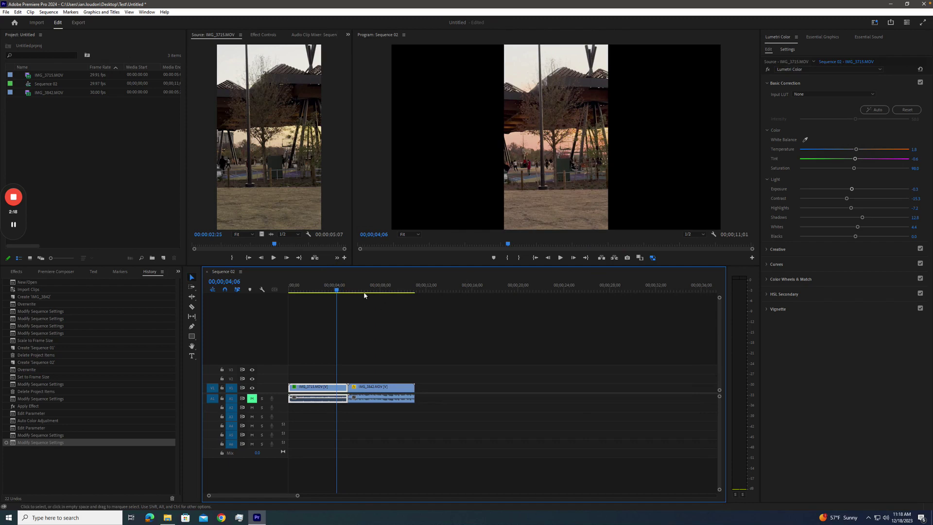
mouse_move(335, 287)
mouse_down()
mouse_move(323, 287)
mouse_move(356, 287)
mouse_move(329, 293)
mouse_up()
click(390, 322)
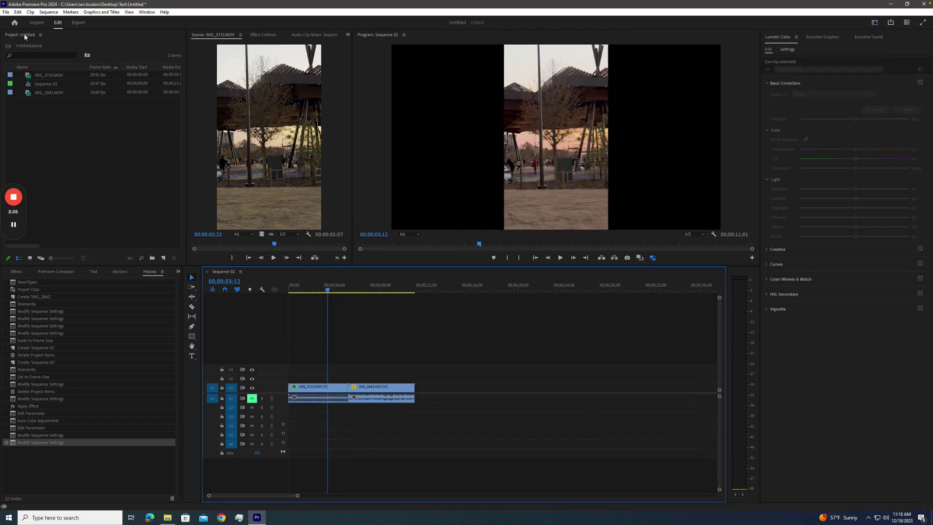
Set Sequence 02 to Rec. 2100 HLG with Auto Tone Map Media off, confirming preview deletion
click(47, 16)
click(58, 21)
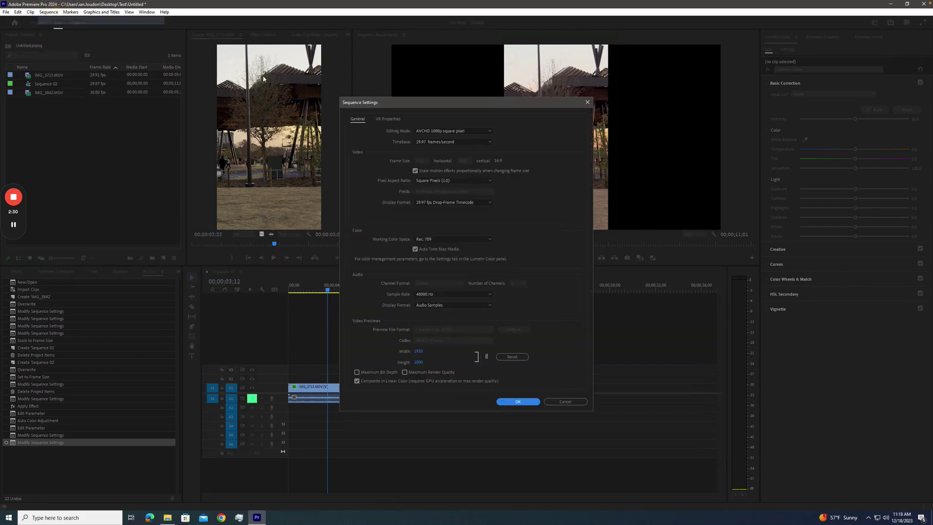
click(440, 239)
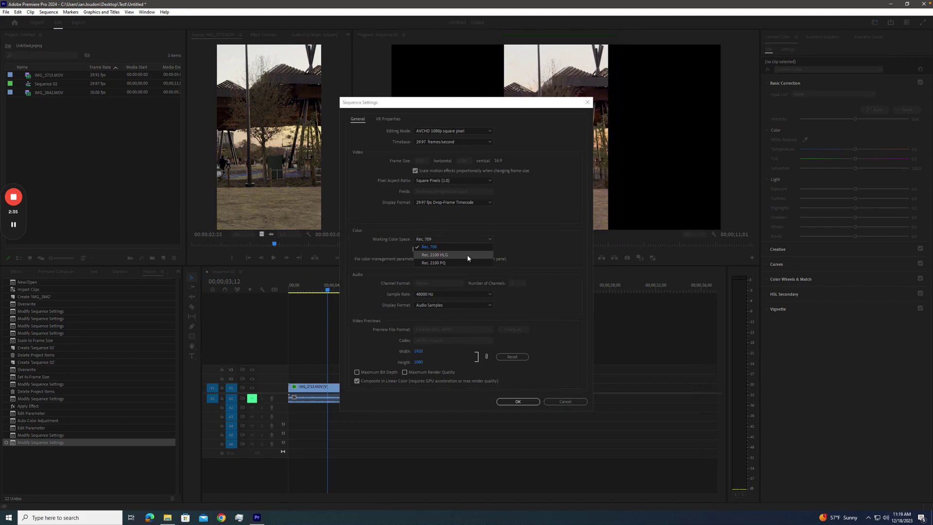
click(434, 255)
click(438, 250)
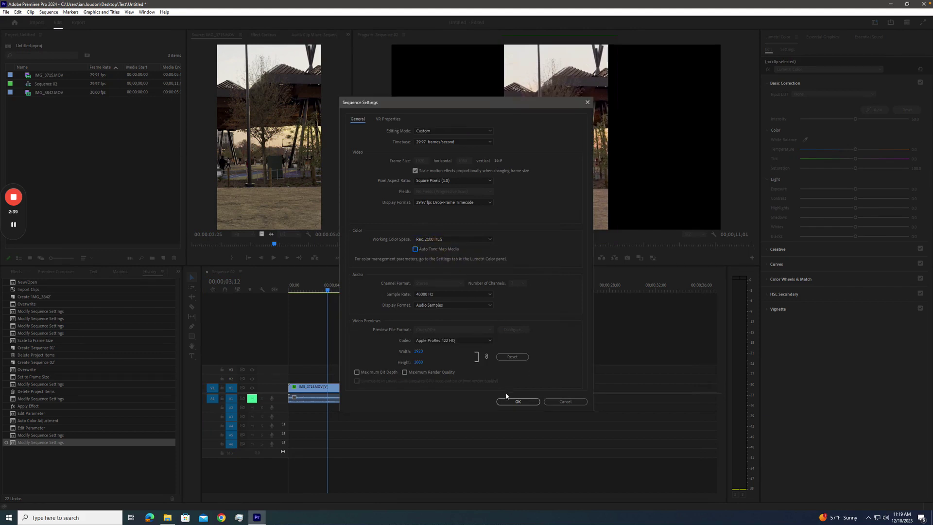
click(517, 402)
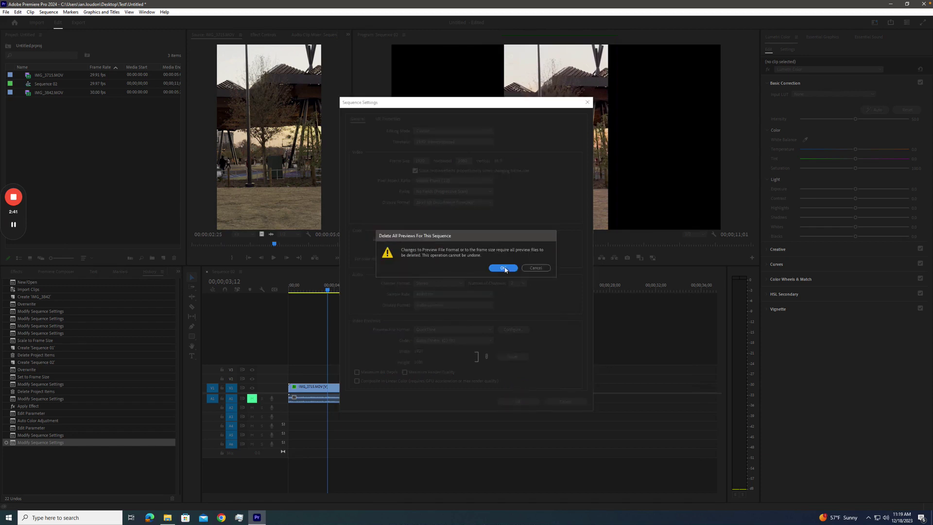
click(505, 268)
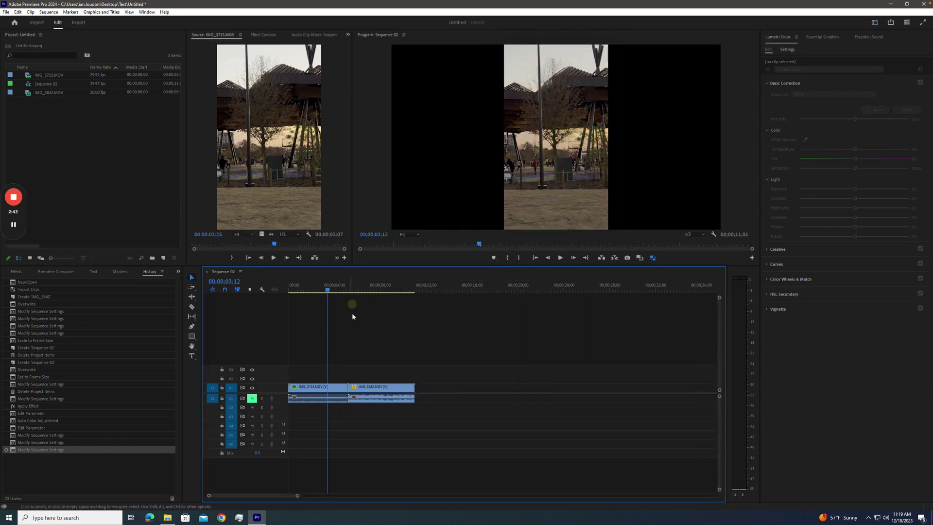
Create a new sequence from IMG_3842.MOV and preview the carousel clip in it
drag(357, 285, 331, 285)
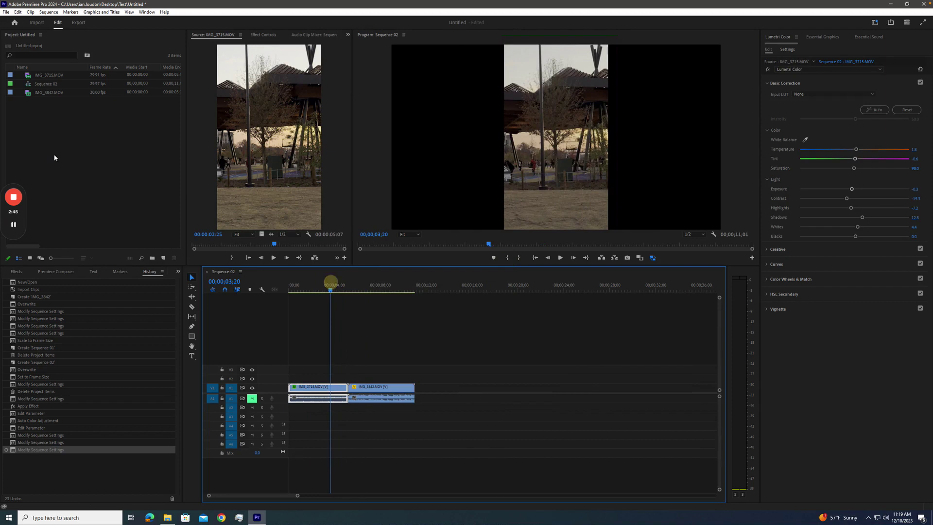
click(54, 158)
click(32, 93)
drag(163, 261, 163, 260)
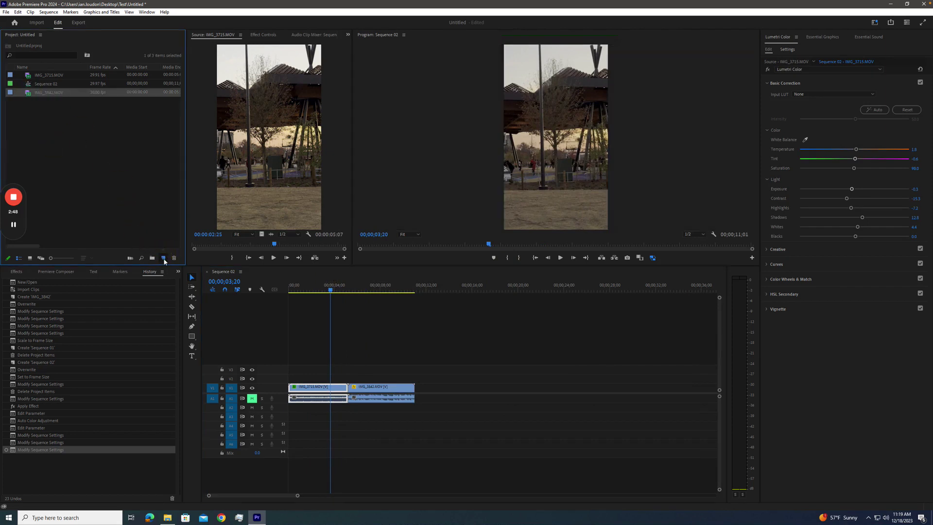
click(349, 286)
click(395, 308)
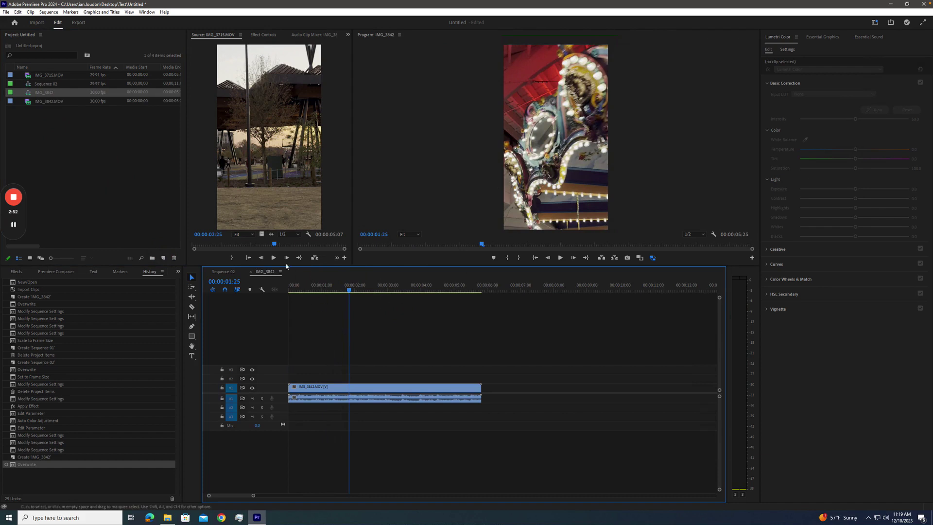
Review the IMG_3842 sequence settings, showing Rec. 2100 HLG, and close the dialog
click(48, 12)
click(61, 20)
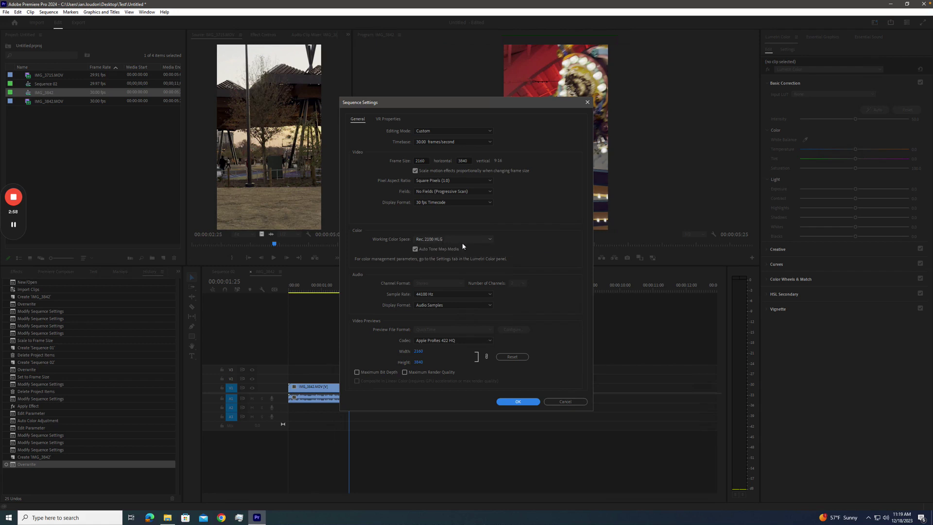
click(518, 402)
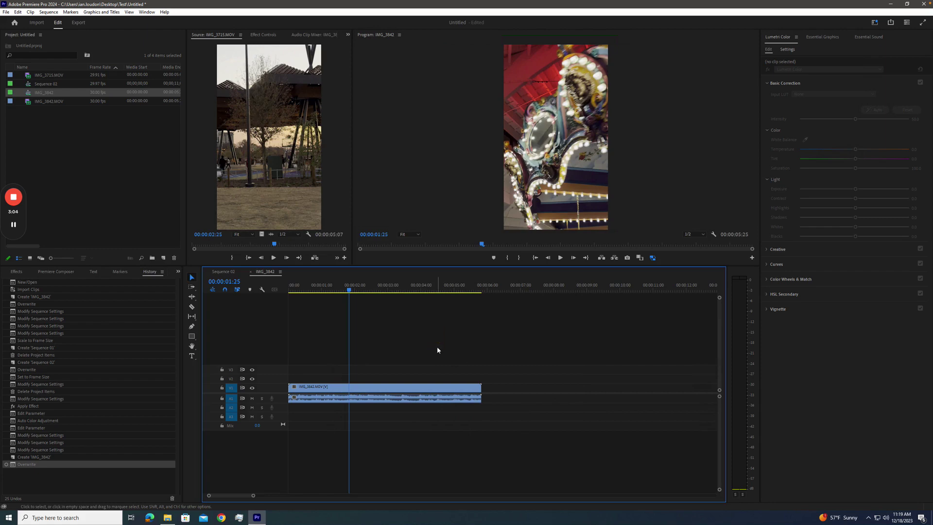
key(ctrl+m)
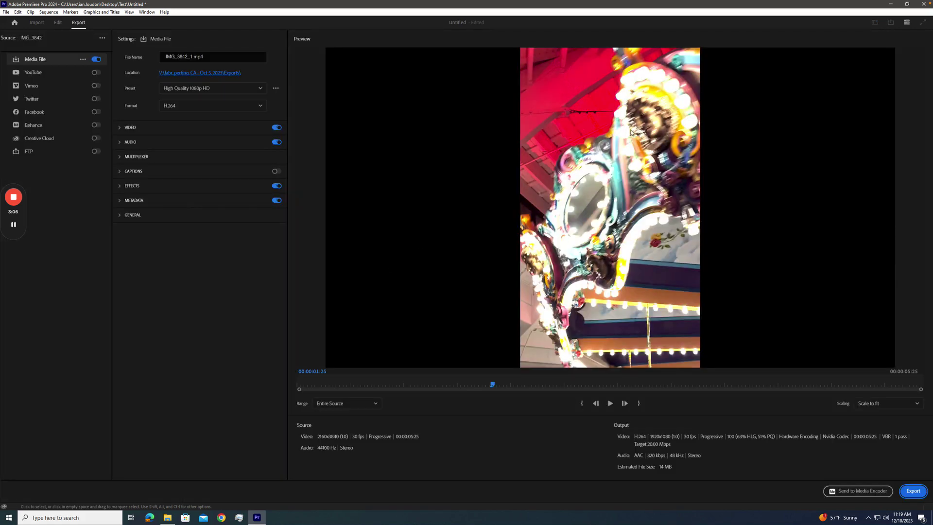
drag(464, 383, 436, 384)
click(473, 384)
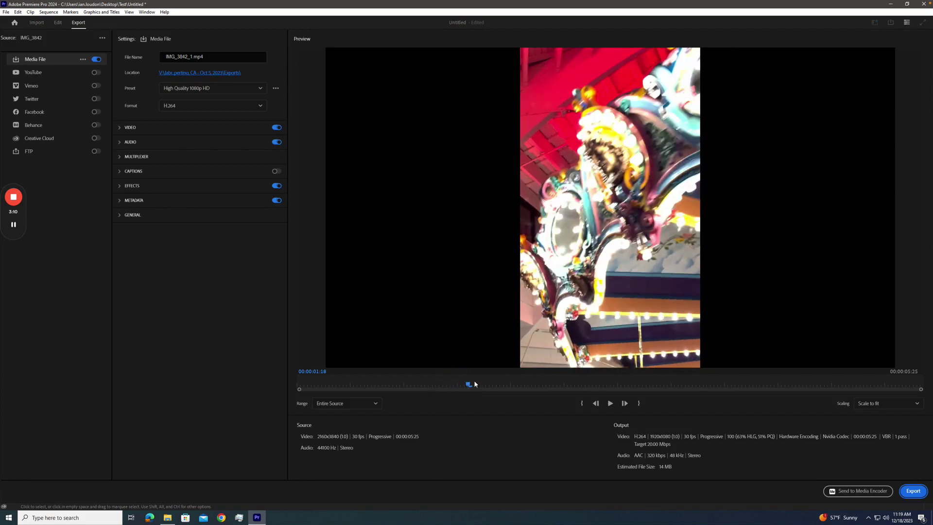
click(145, 116)
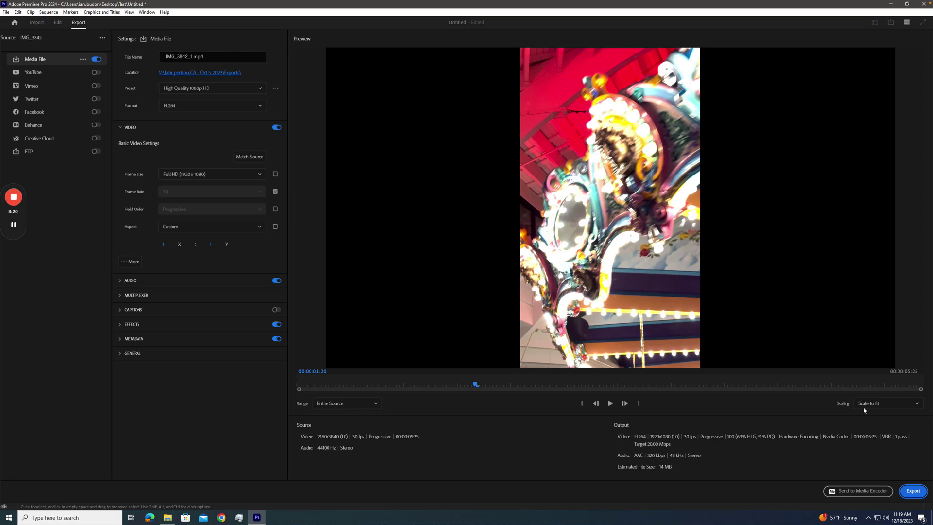
Switch the IMG_3842 sequence to Rec. 709 with Auto Tone Map Media on, accepting the warning
click(54, 25)
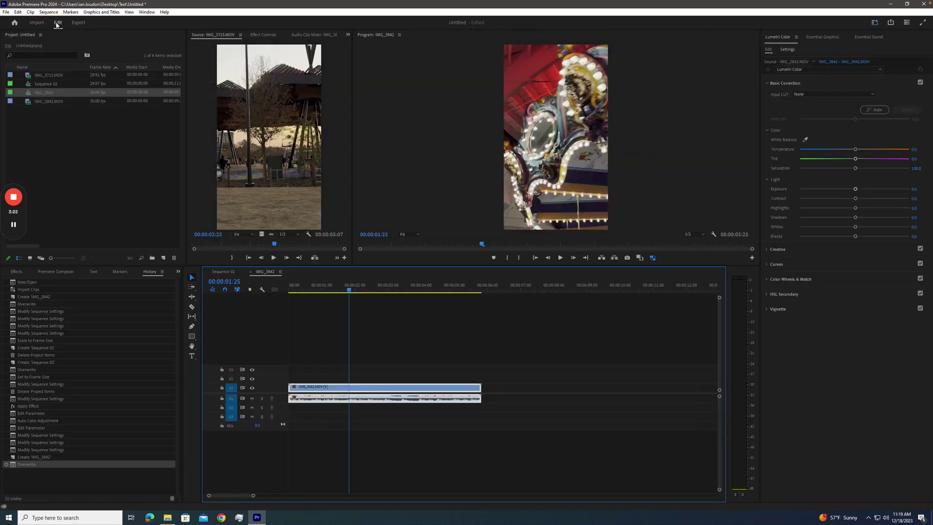
mouse_move(344, 290)
mouse_down()
mouse_move(355, 290)
mouse_move(346, 290)
mouse_up()
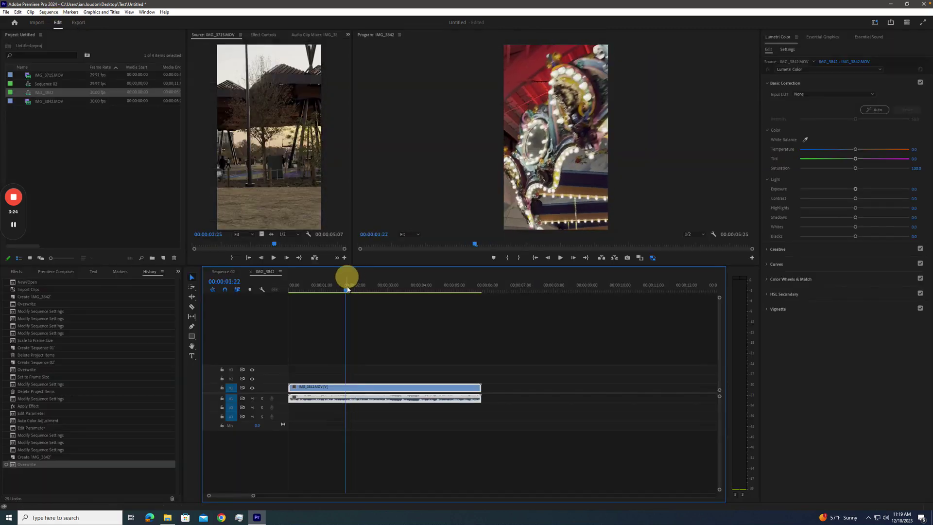
click(383, 330)
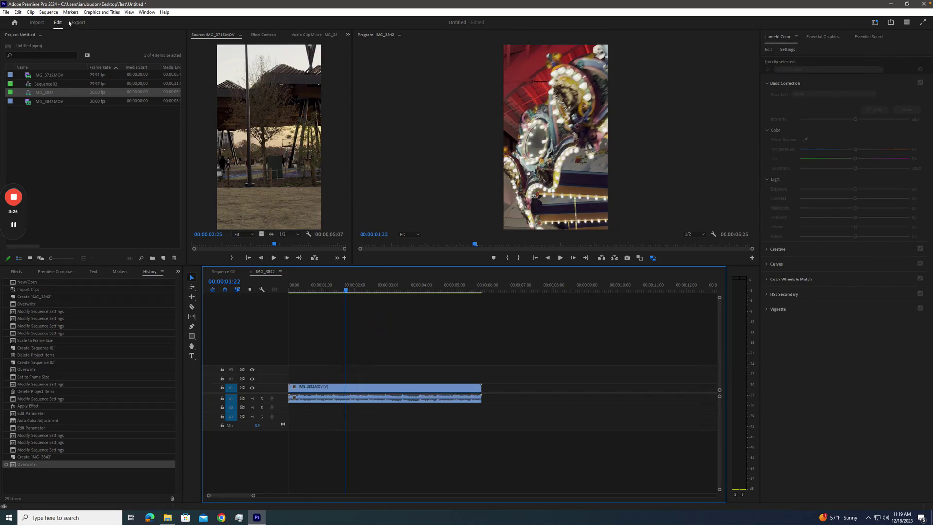
click(56, 14)
click(430, 239)
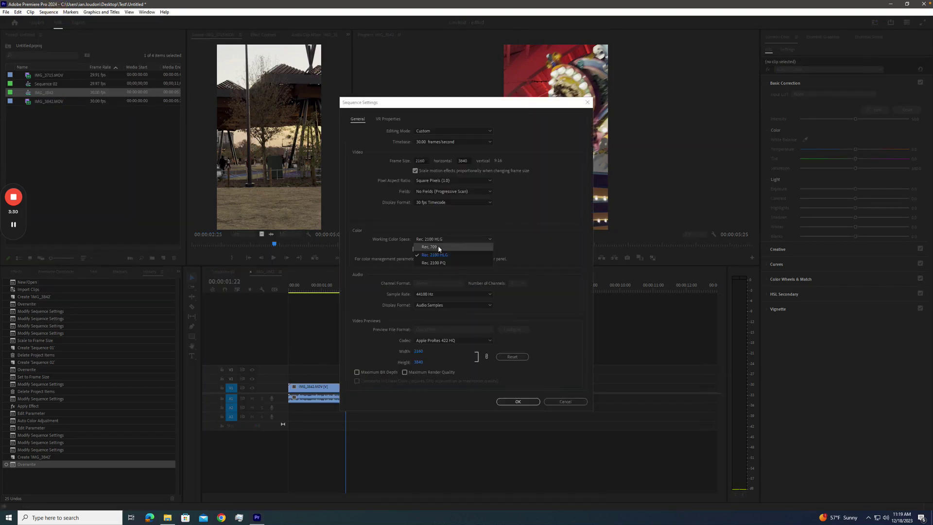
click(438, 246)
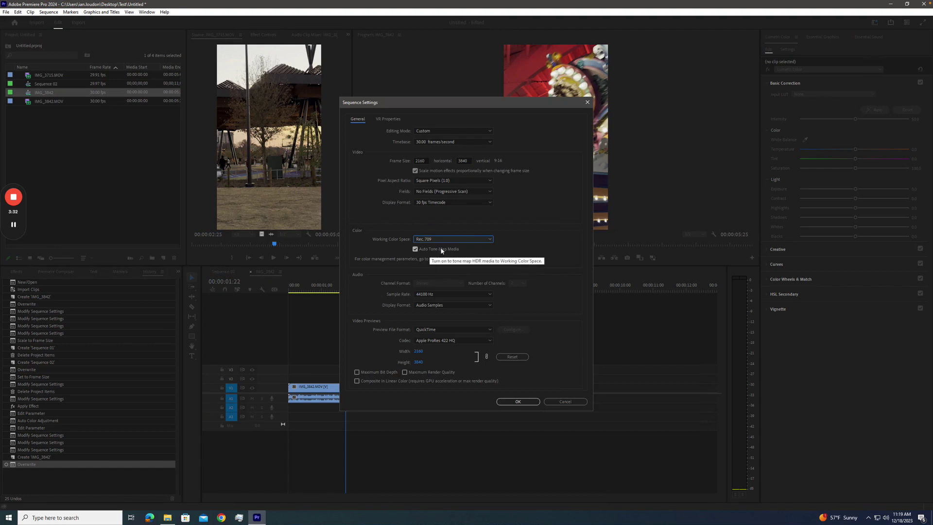
click(516, 401)
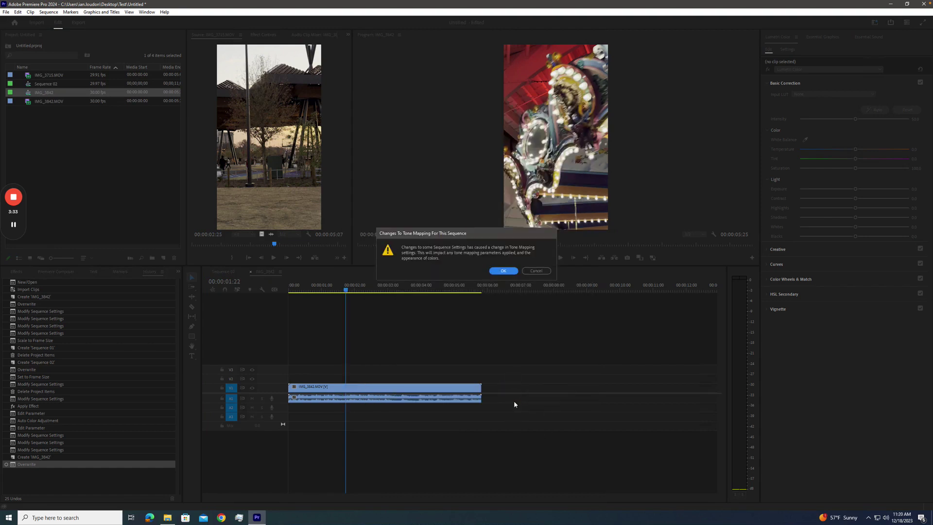
click(500, 270)
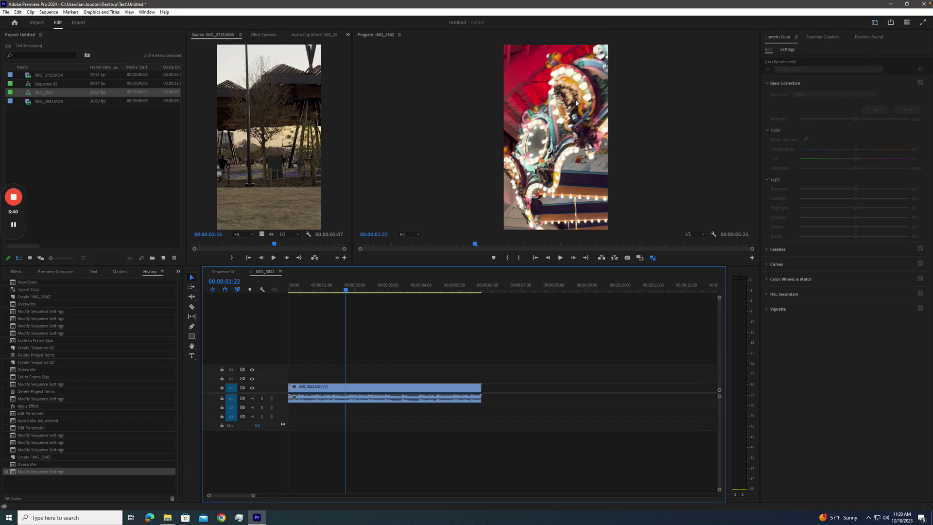
drag(311, 290, 341, 289)
click(388, 313)
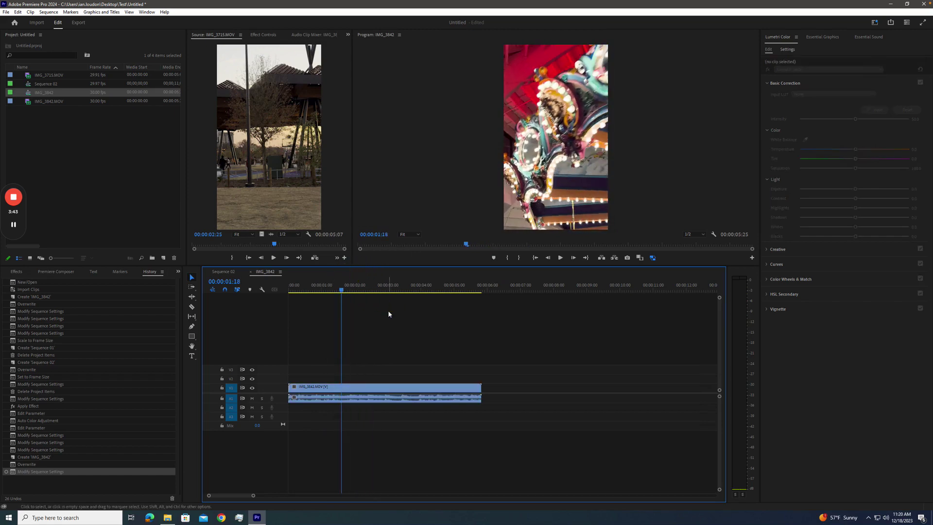
key(ctrl+m)
drag(500, 287, 464, 290)
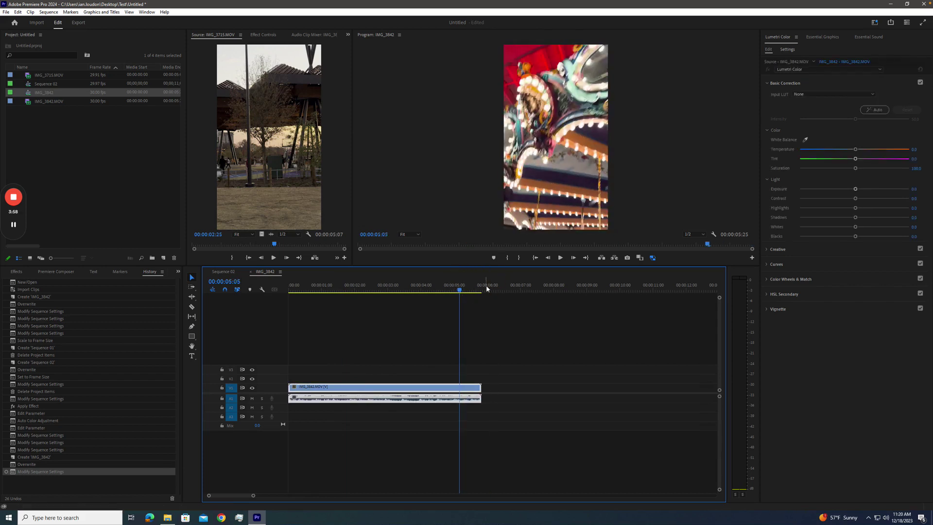
click(416, 316)
click(303, 289)
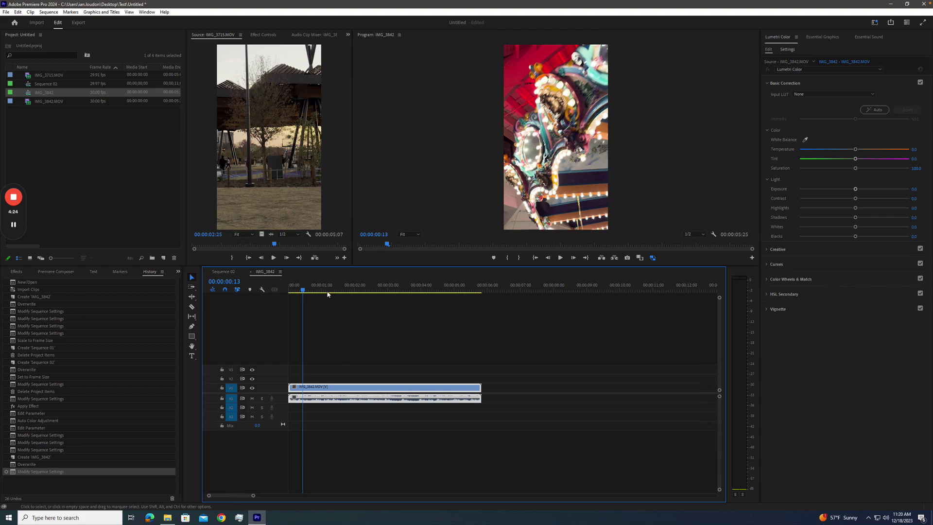
click(356, 327)
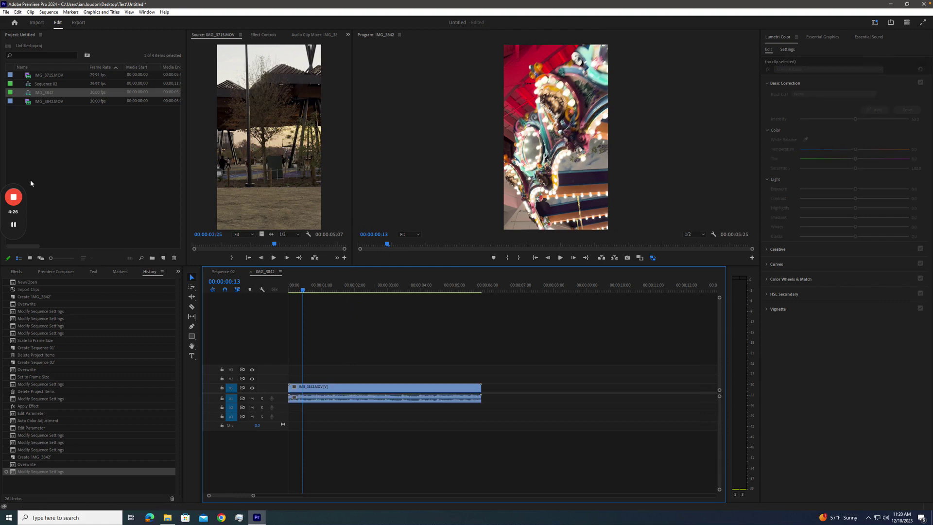